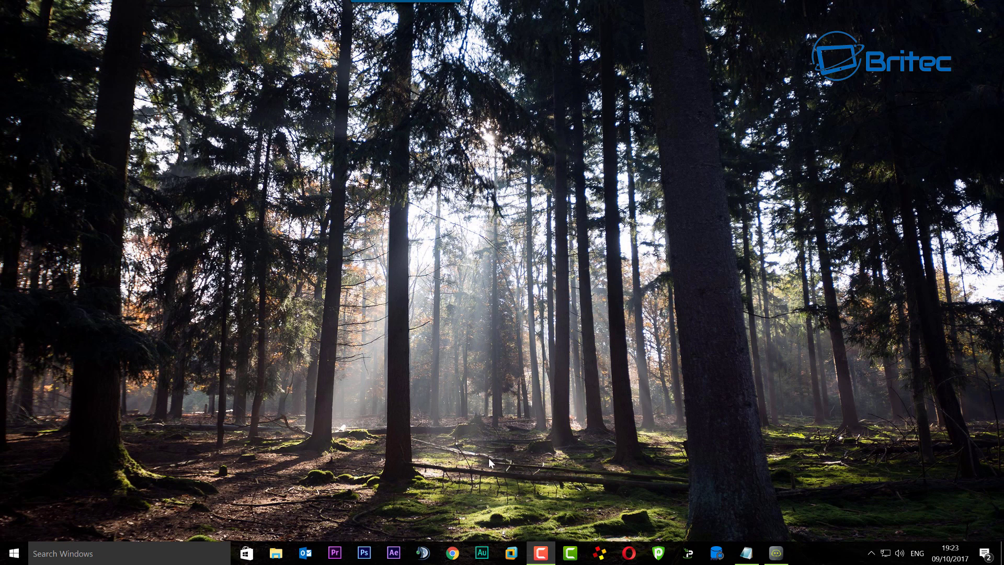
# - Browse Network > TNAS-1C3F > admin in File Explorer to check the Backup folder, then close Explorer
pyautogui.click(270, 557)
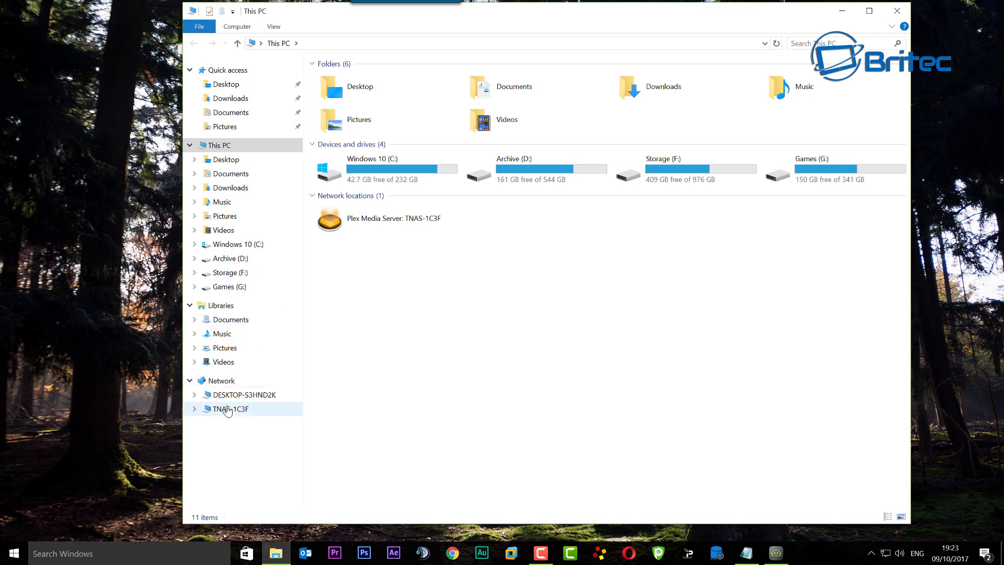
pyautogui.click(219, 381)
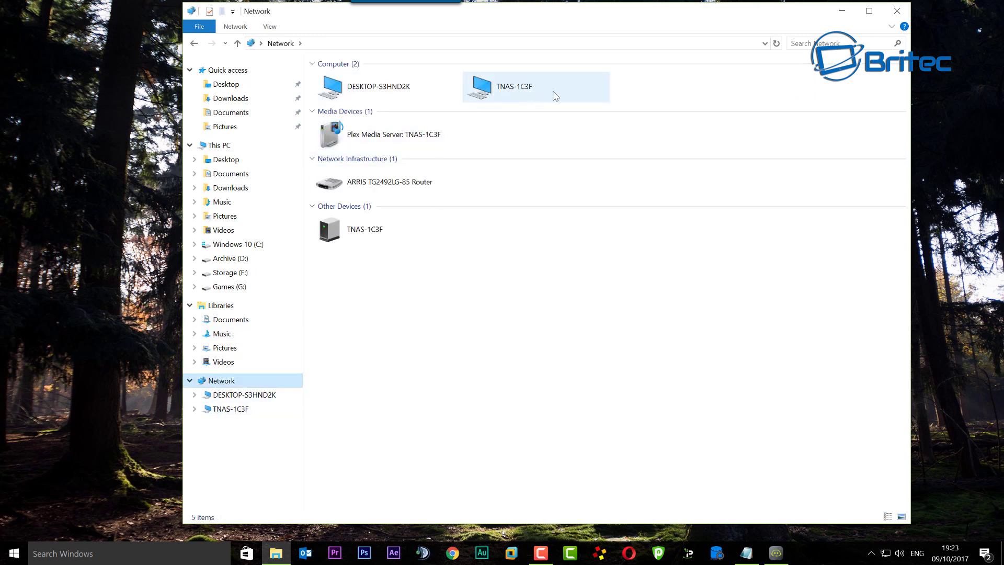
pyautogui.doubleClick(525, 94)
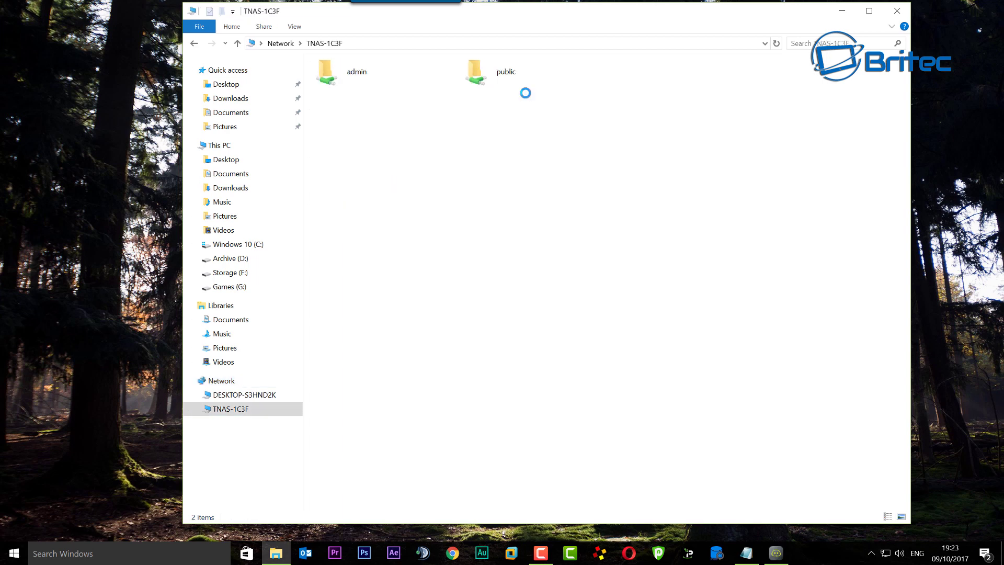
pyautogui.doubleClick(387, 84)
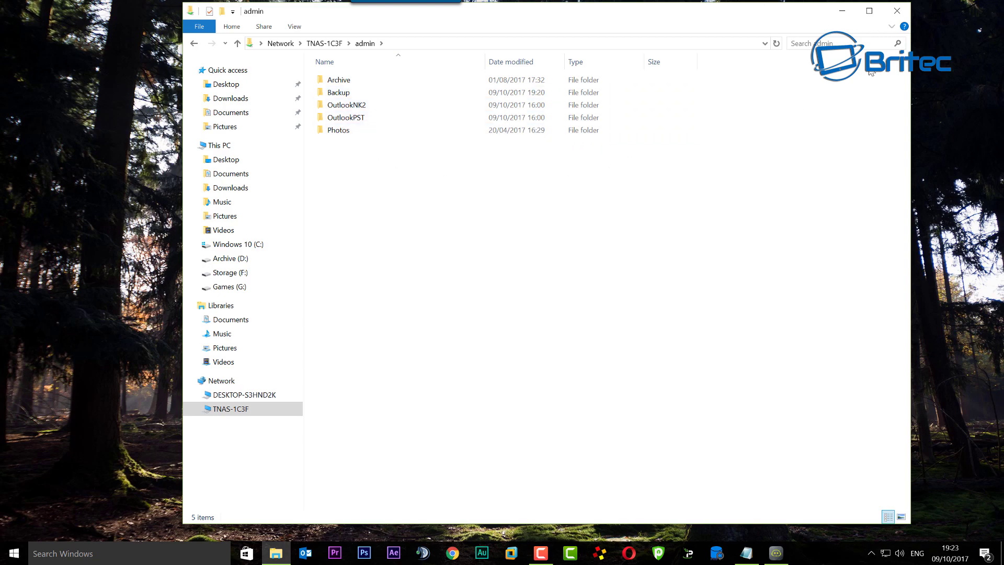
pyautogui.click(888, 15)
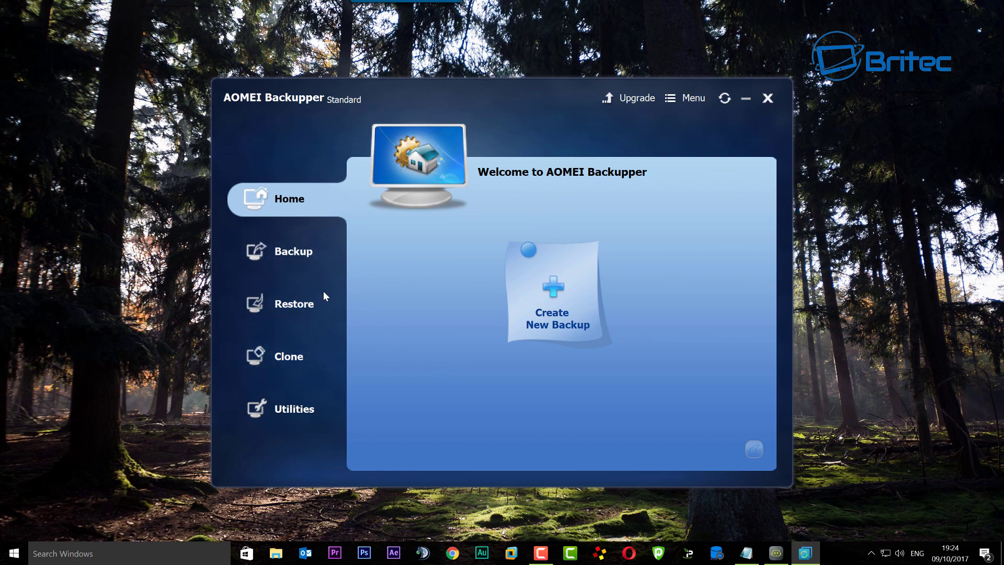
# - From the Backup tab's list of backup types, start a File Backup task named My File Backup
pyautogui.click(290, 253)
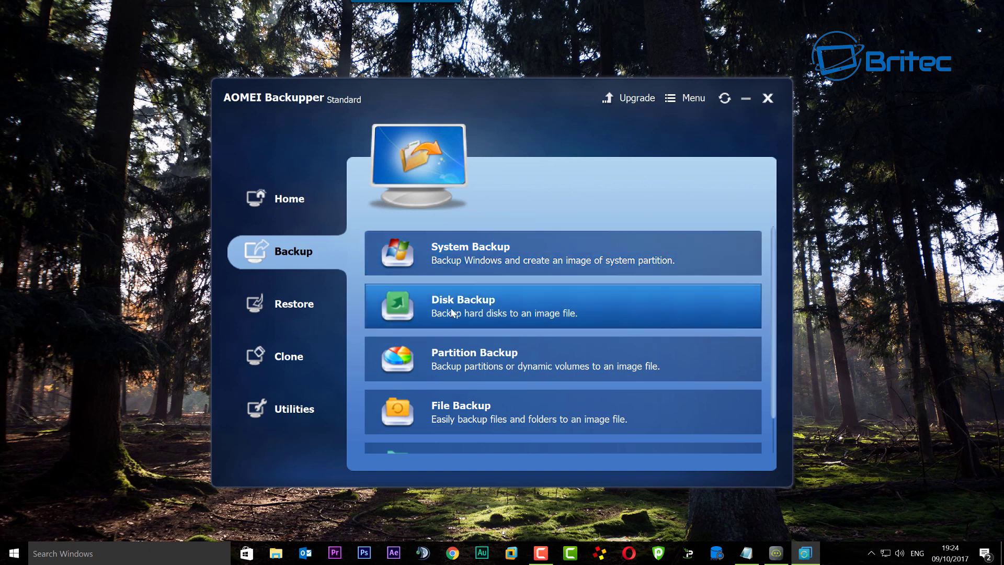
pyautogui.scroll(-1, 535, 355)
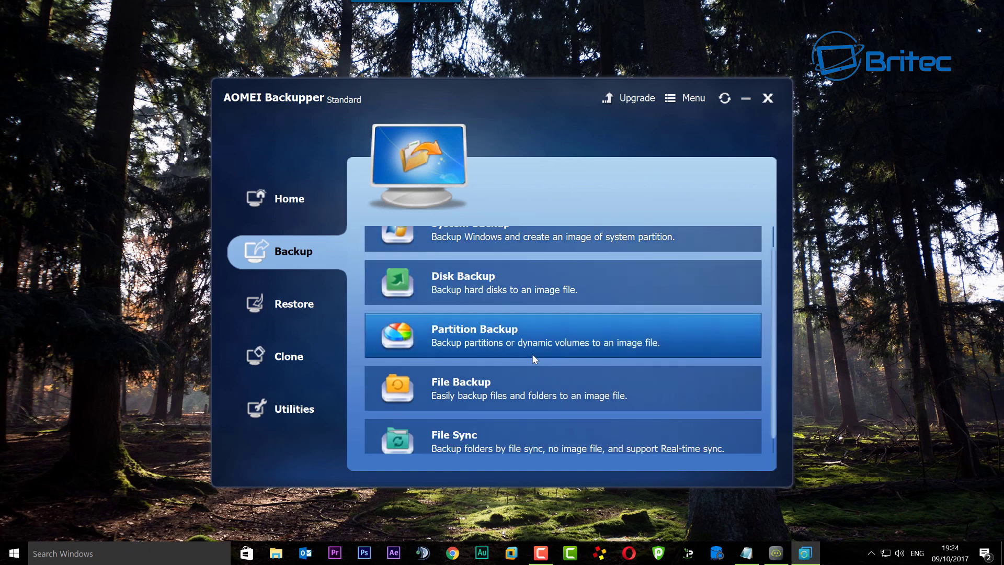
pyautogui.scroll(-1, 528, 374)
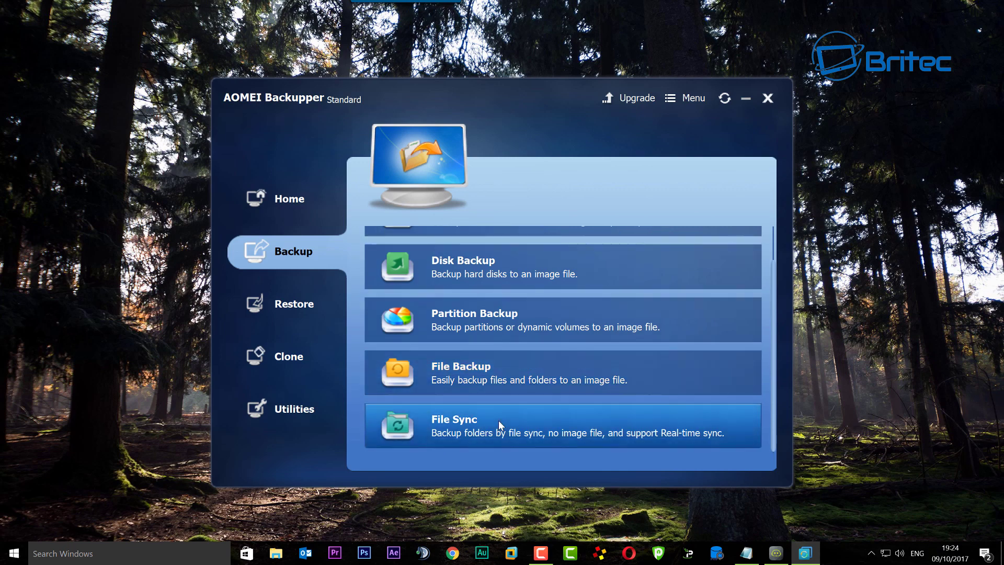
pyautogui.scroll(2, 502, 397)
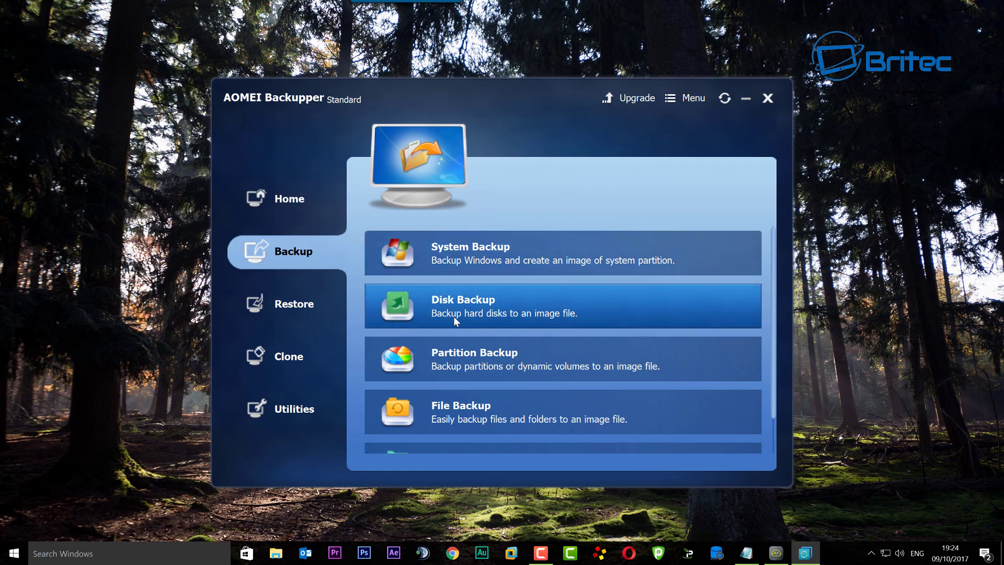
pyautogui.click(459, 409)
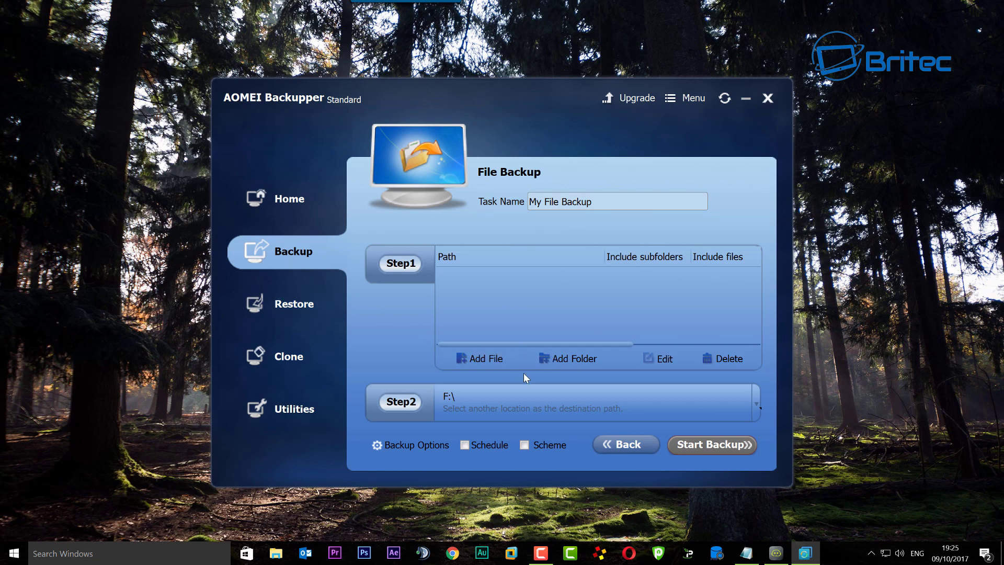
# - Add the Documents library folder, with subfolders and all files, as the backup source
pyautogui.click(567, 360)
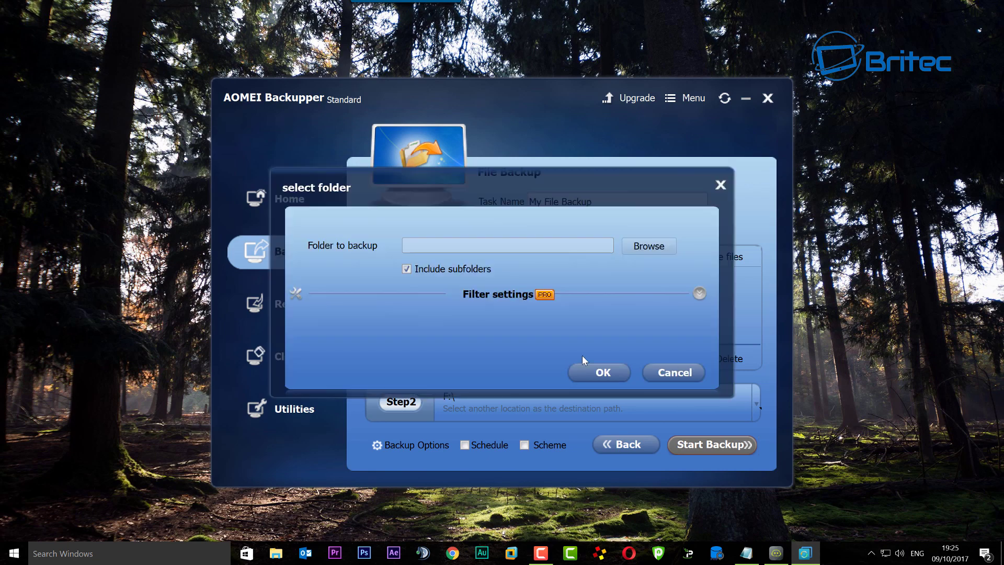
pyautogui.click(650, 250)
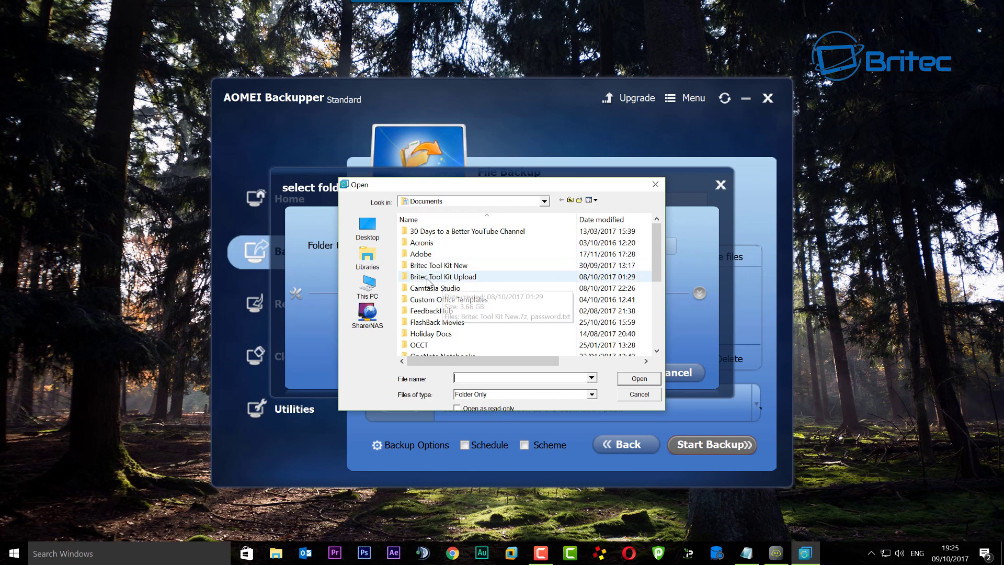
pyautogui.click(368, 258)
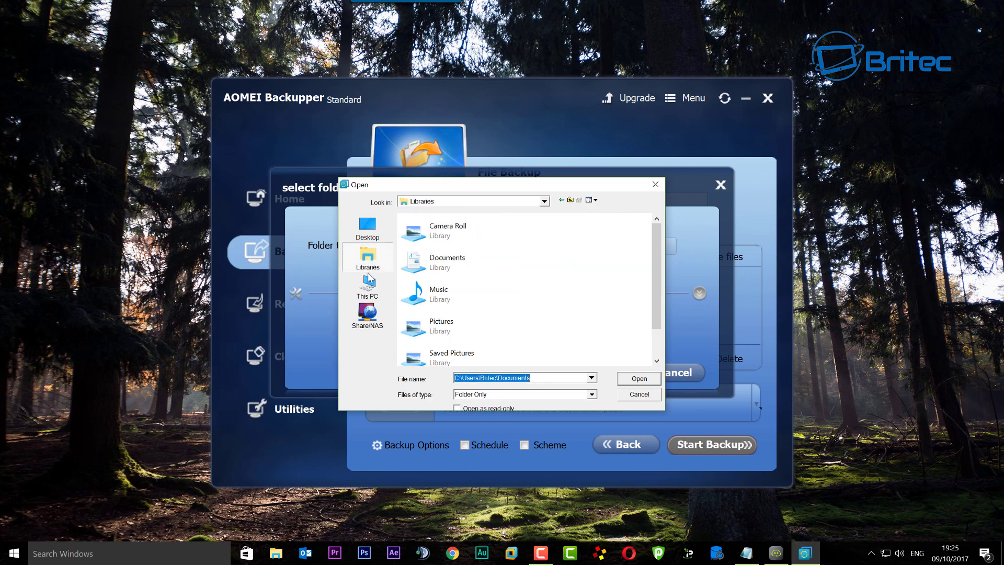
pyautogui.click(460, 264)
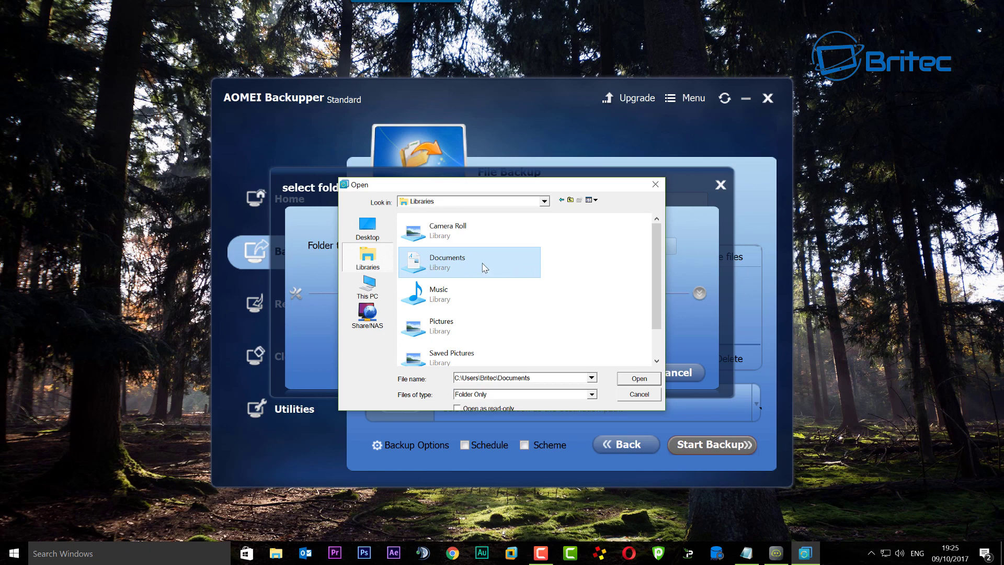
pyautogui.click(638, 379)
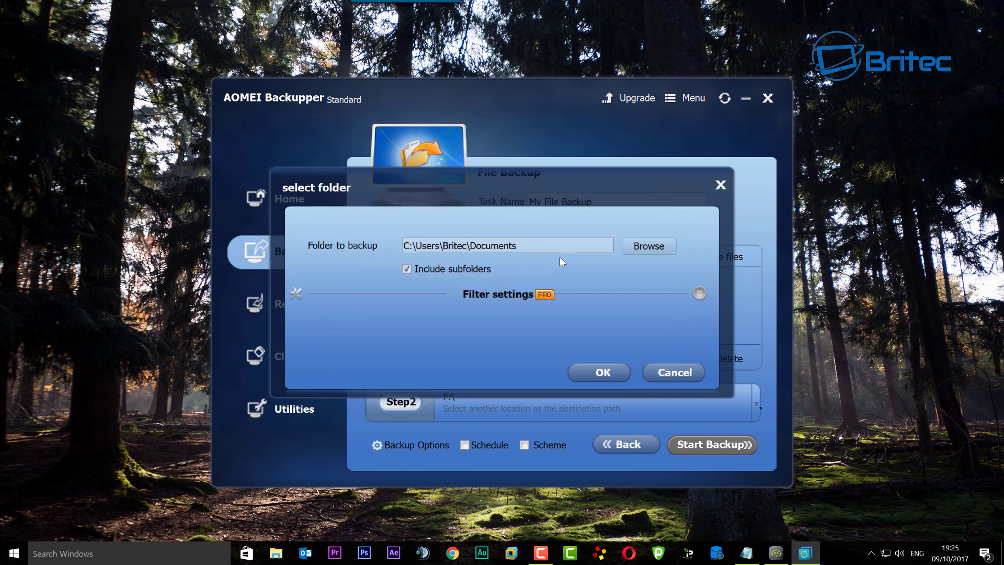
pyautogui.click(614, 374)
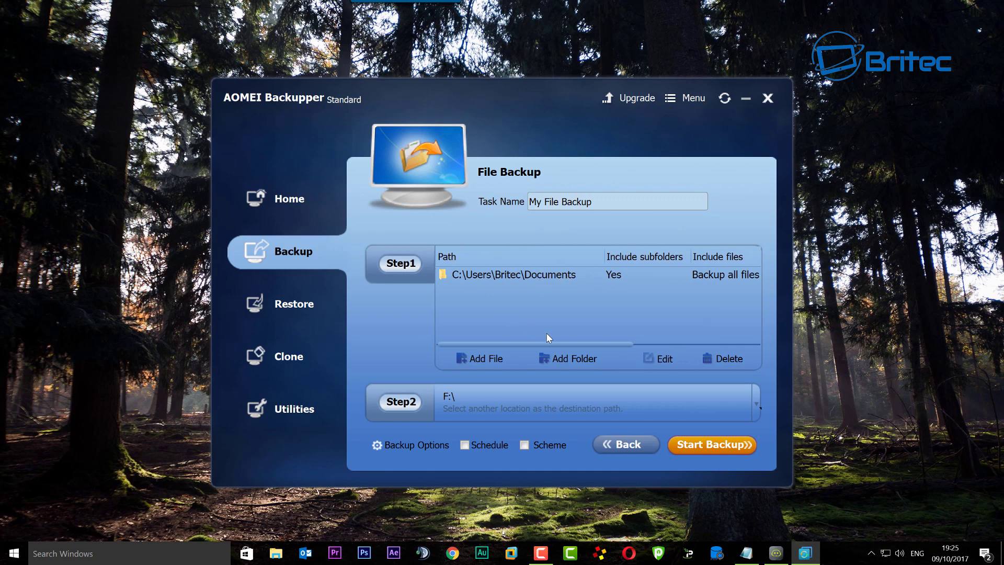
# - Set the destination to the NAS folder TNAS1C3F > admin > Backup (\\192.168.0.3\admin\Backup)
pyautogui.click(757, 409)
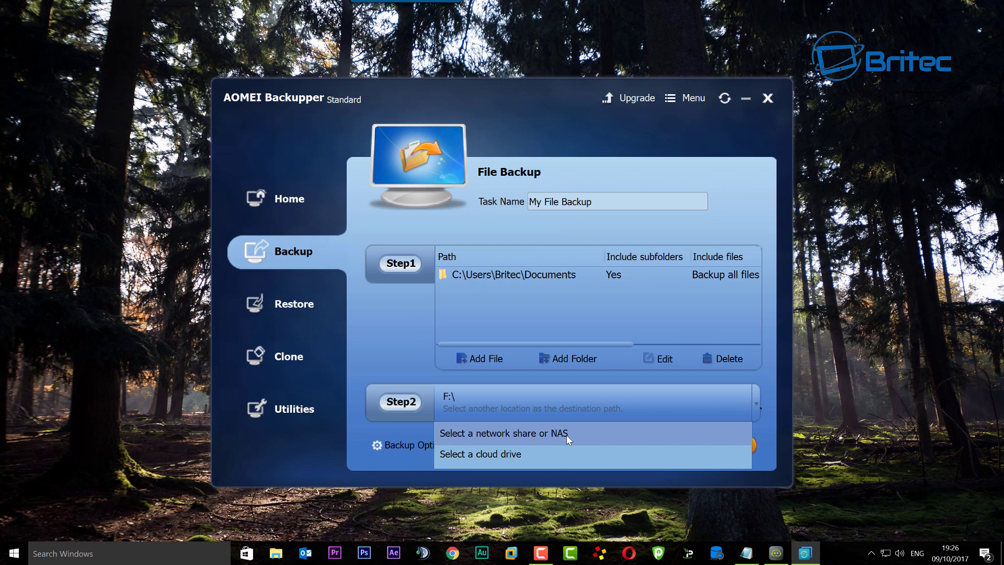
pyautogui.click(546, 434)
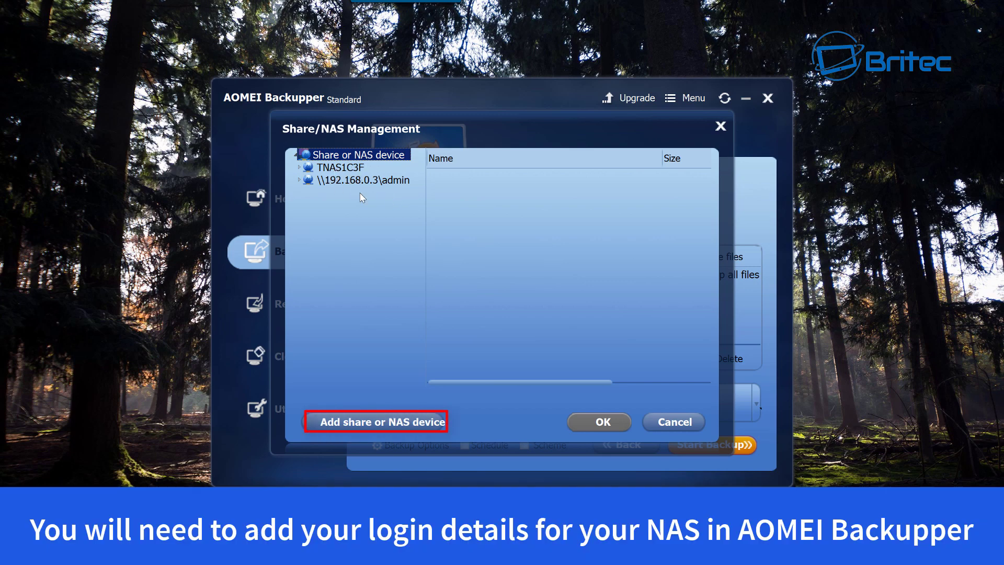
pyautogui.click(340, 168)
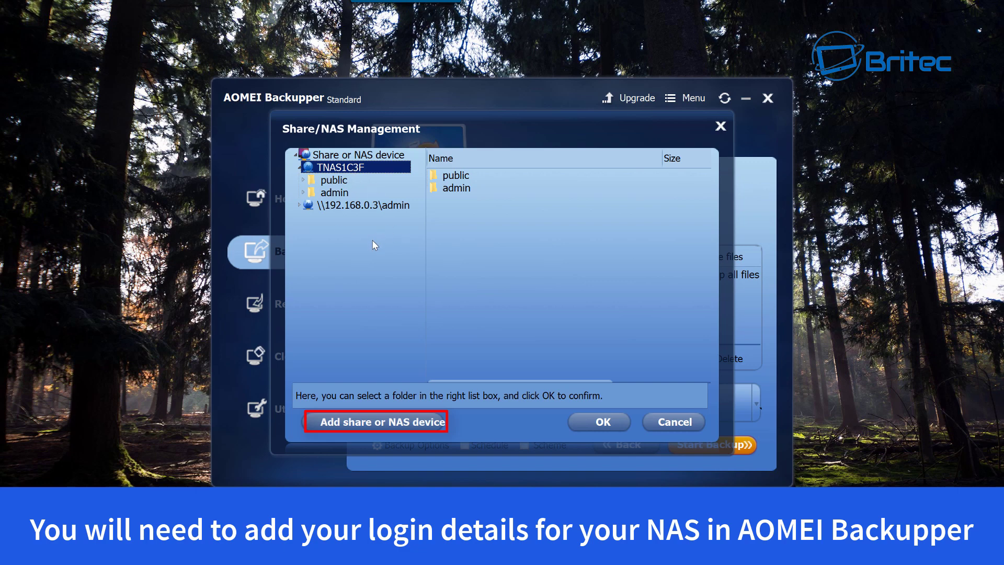
pyautogui.click(335, 194)
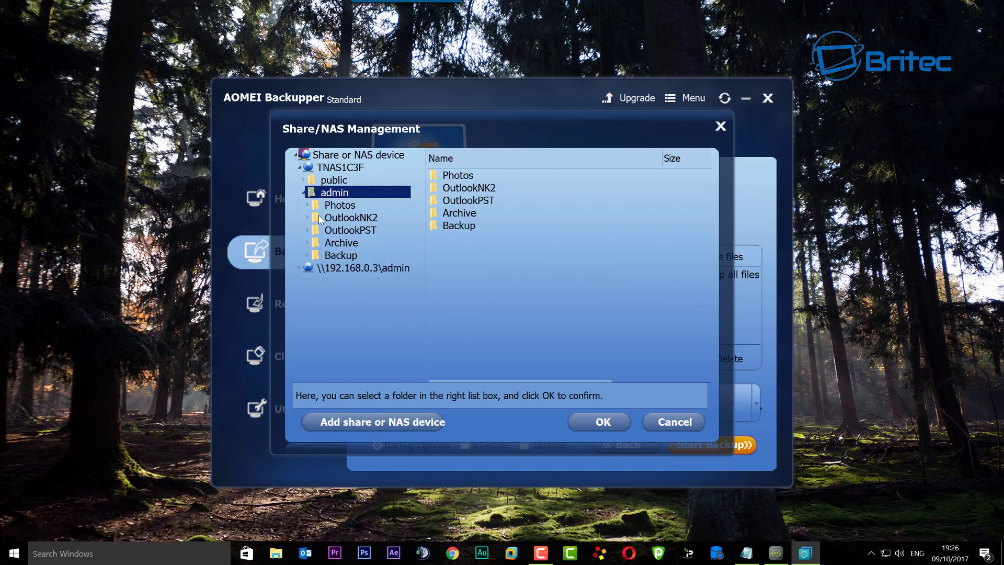
pyautogui.click(341, 255)
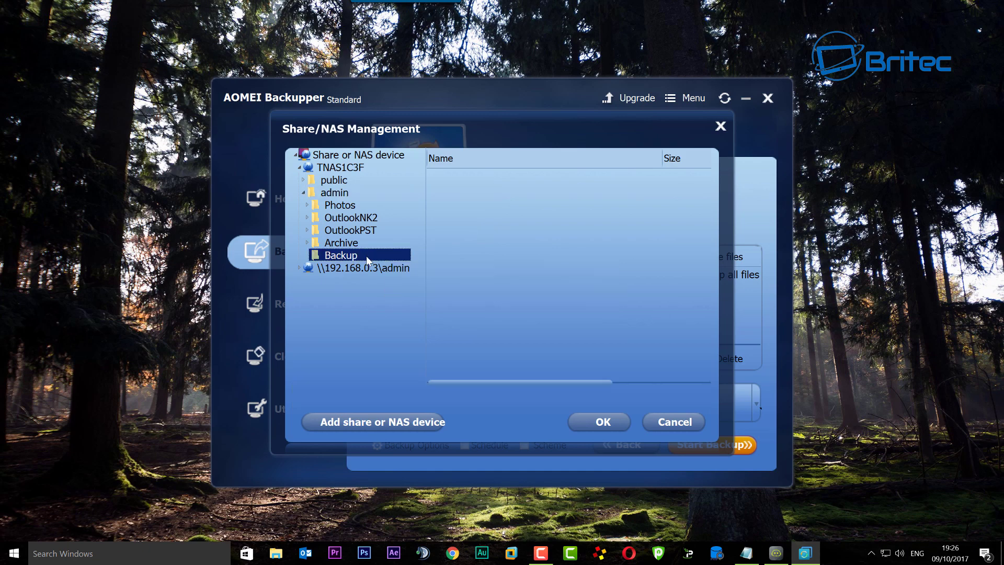
pyautogui.click(597, 422)
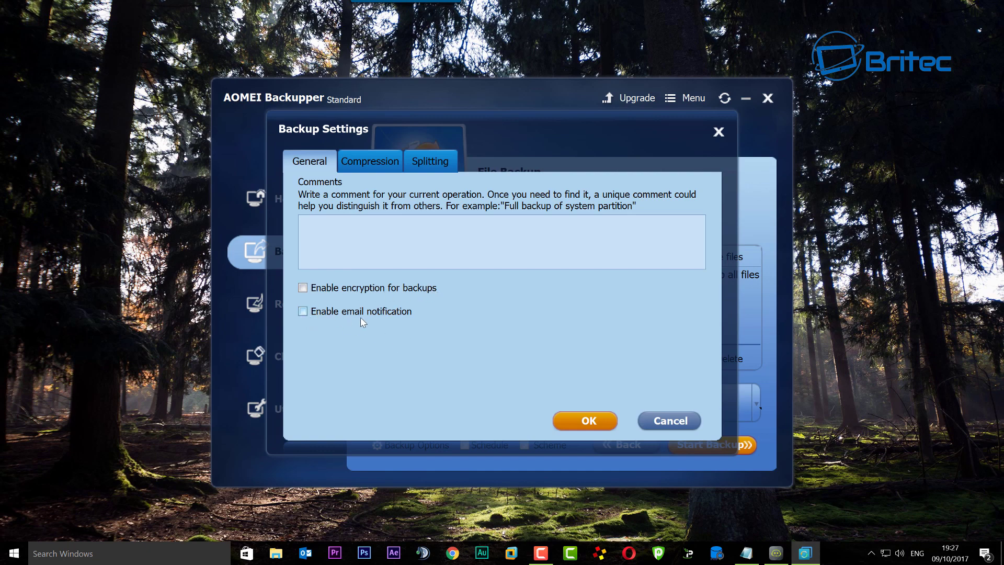
# - Review the Compression, Splitting and General backup settings, then close them with defaults kept
pyautogui.click(368, 162)
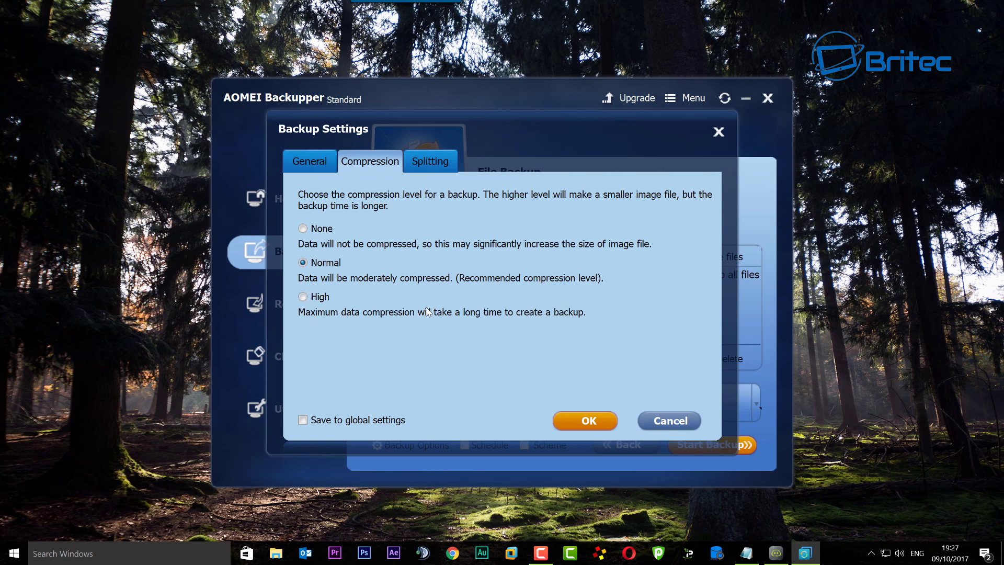
pyautogui.click(431, 168)
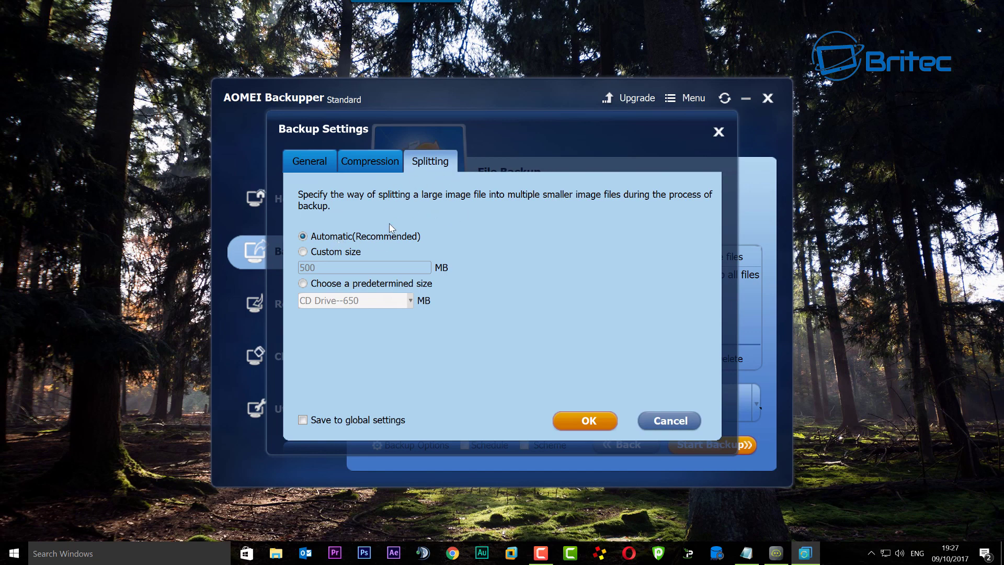
pyautogui.click(314, 161)
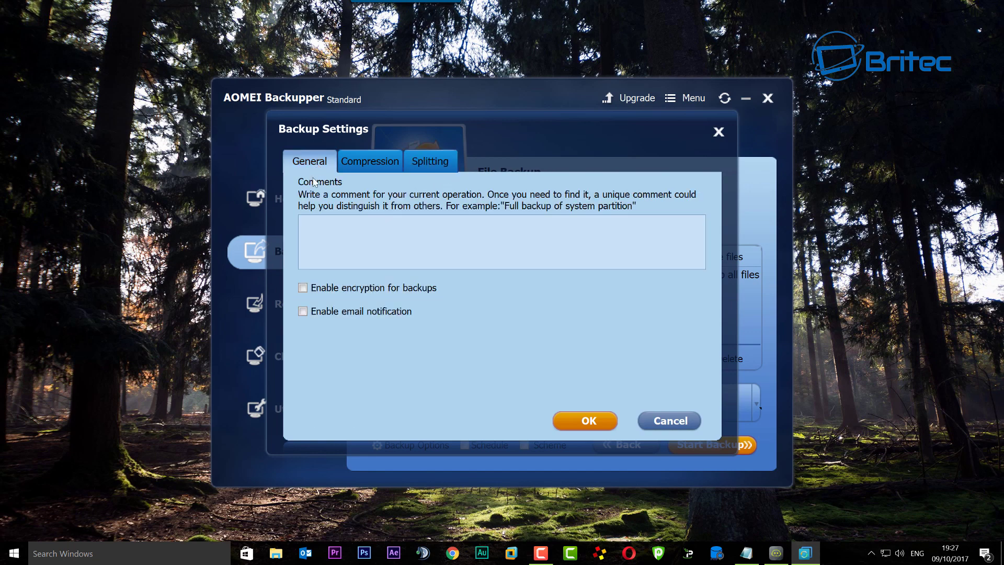
pyautogui.click(670, 421)
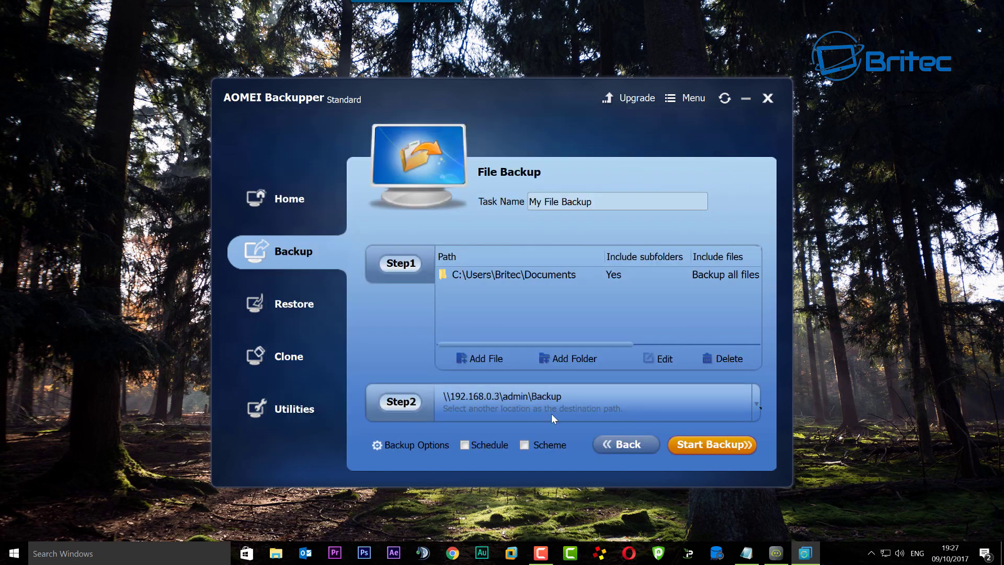
# - Try Real-time Sync and Daily schedules and the Advanced tab, then cancel without scheduling
pyautogui.click(486, 445)
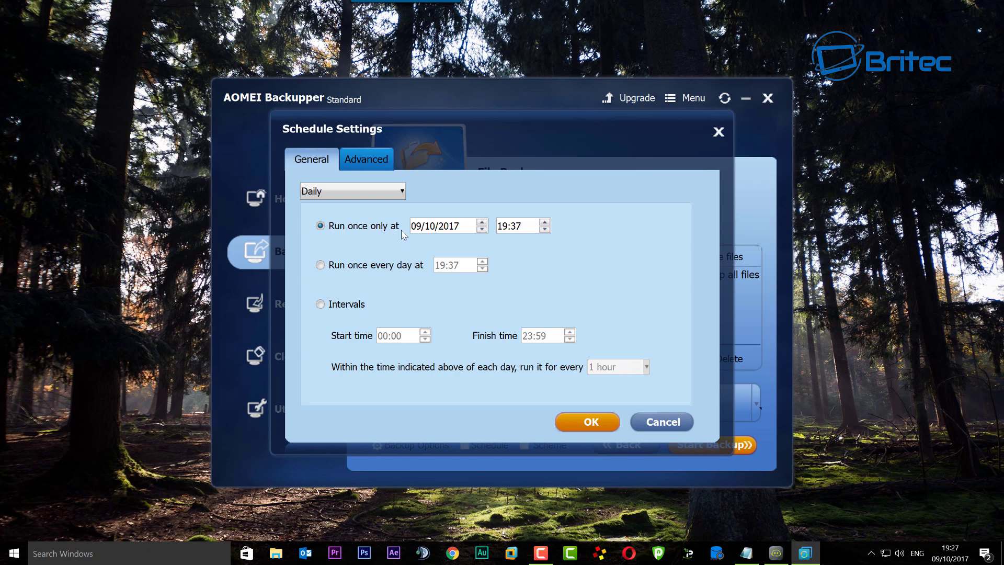
pyautogui.click(387, 193)
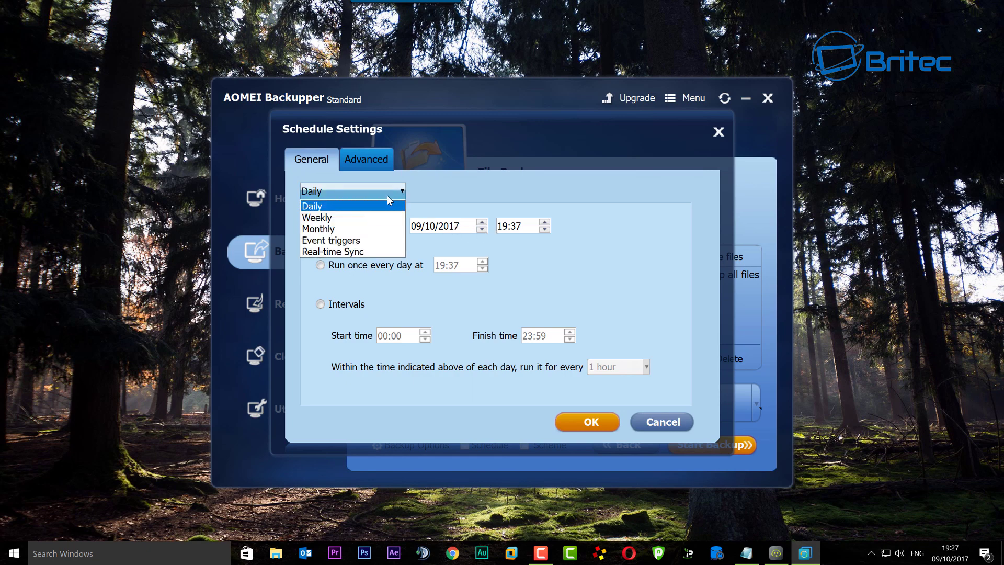
pyautogui.click(357, 253)
pyautogui.click(392, 193)
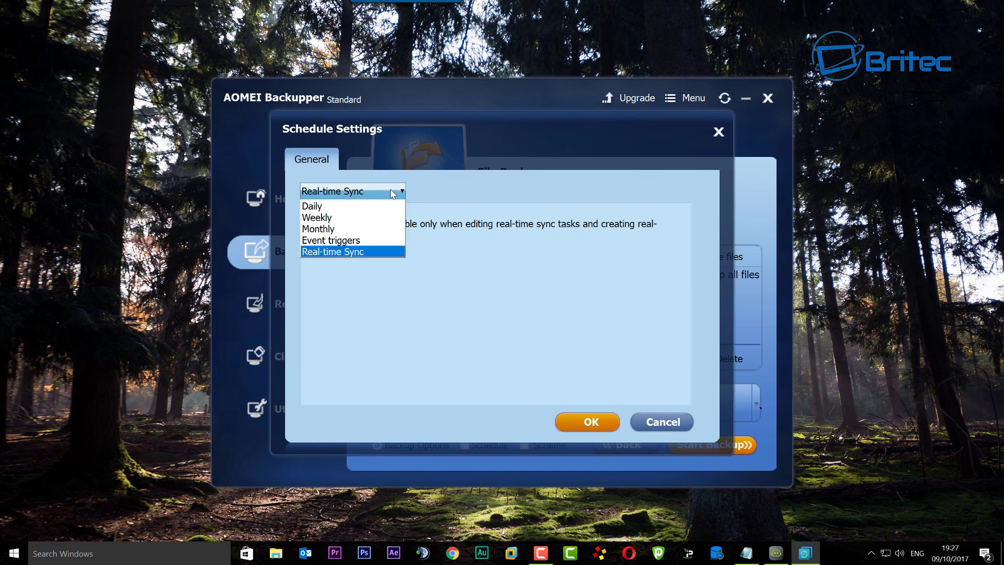
pyautogui.click(337, 206)
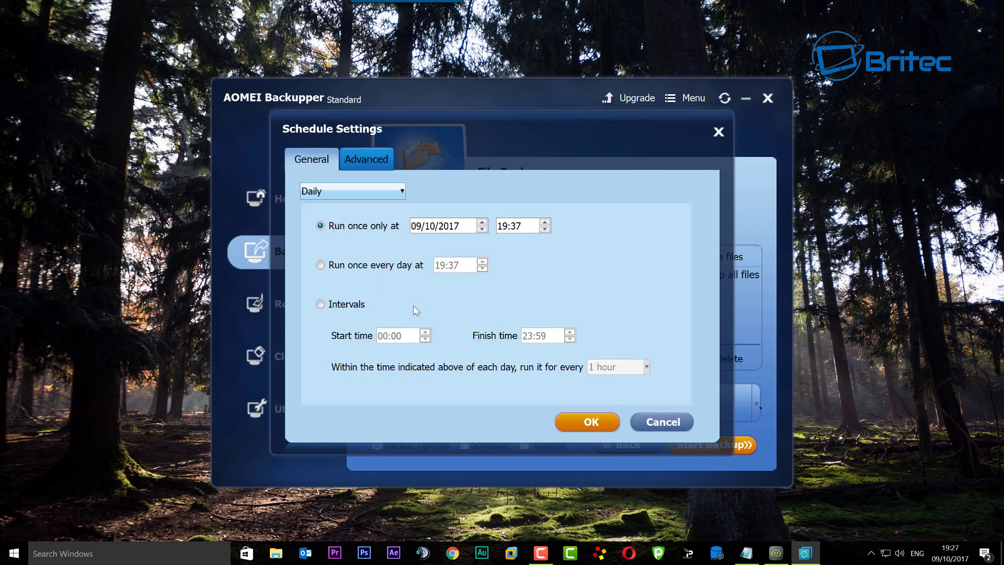
pyautogui.click(362, 162)
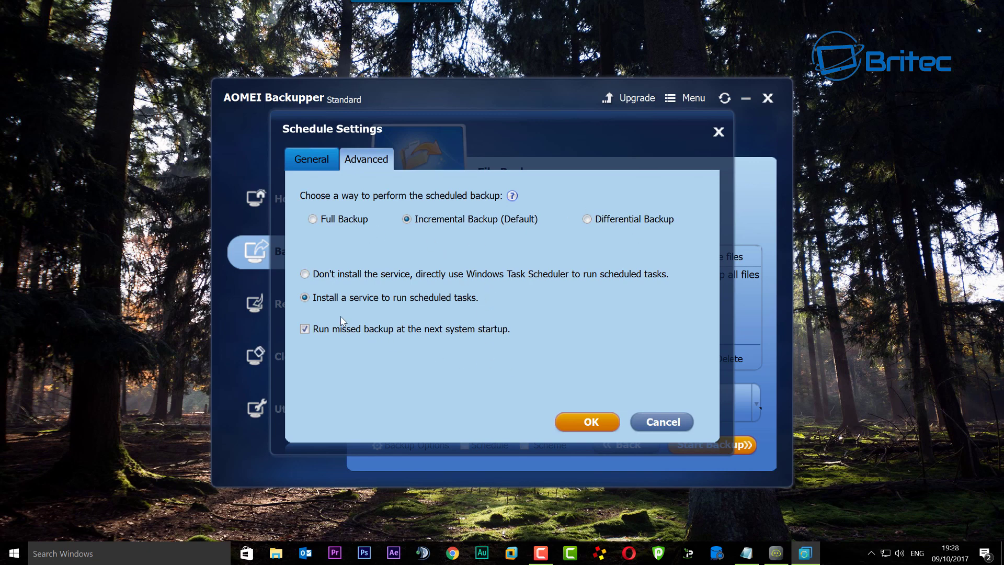
pyautogui.click(663, 421)
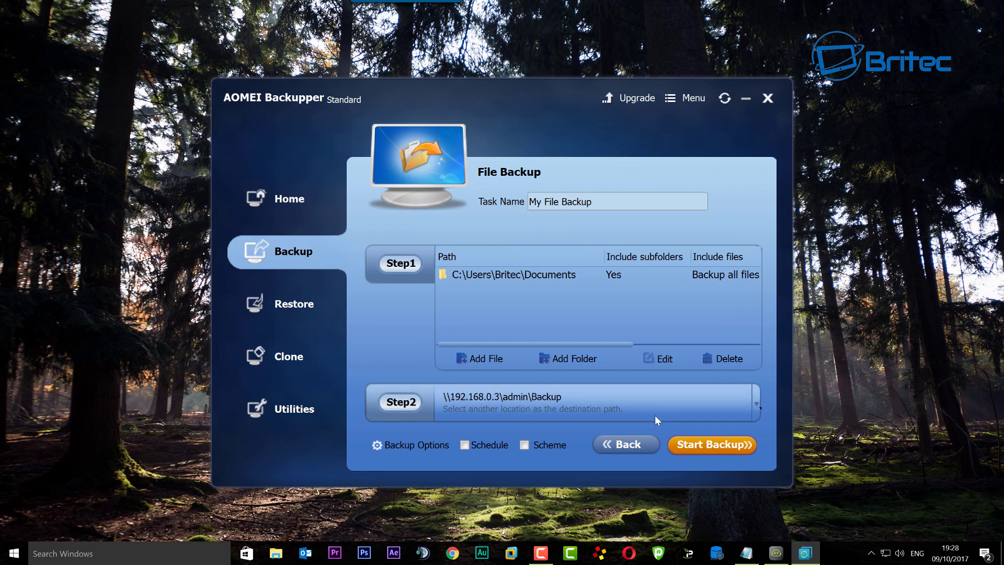
# - Cancel the Scheme dialog unchanged and start the My File Backup task to the NAS
pyautogui.click(548, 444)
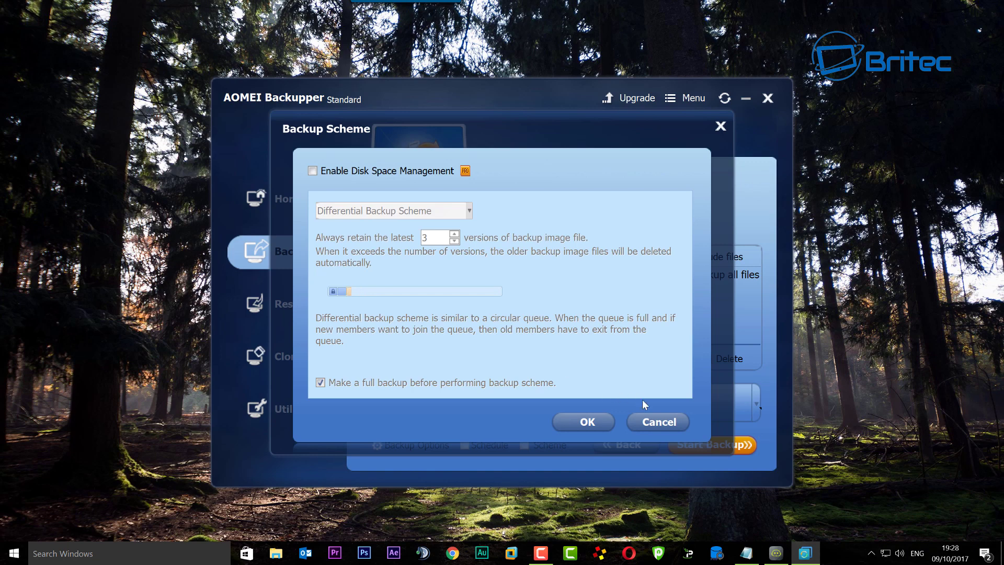
pyautogui.click(666, 422)
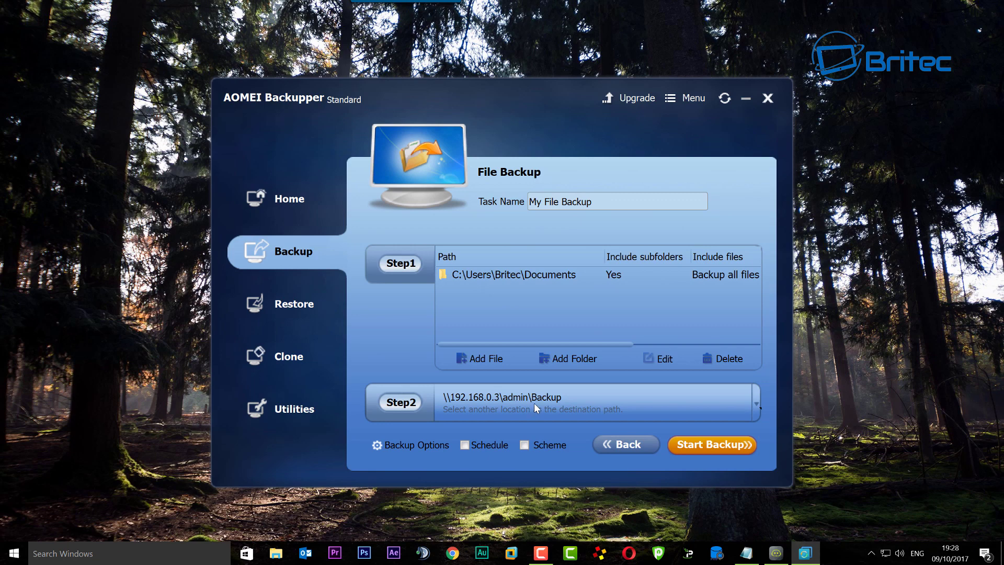
pyautogui.click(710, 445)
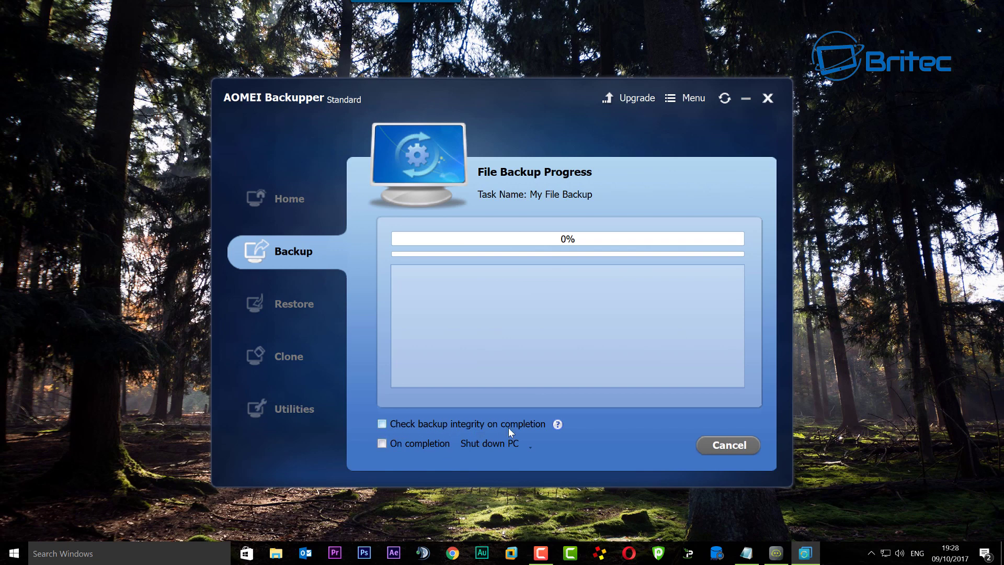
# - Toggle 'Check backup integrity on completion' on and back off while the backup runs
pyautogui.click(382, 424)
pyautogui.moveTo(557, 425)
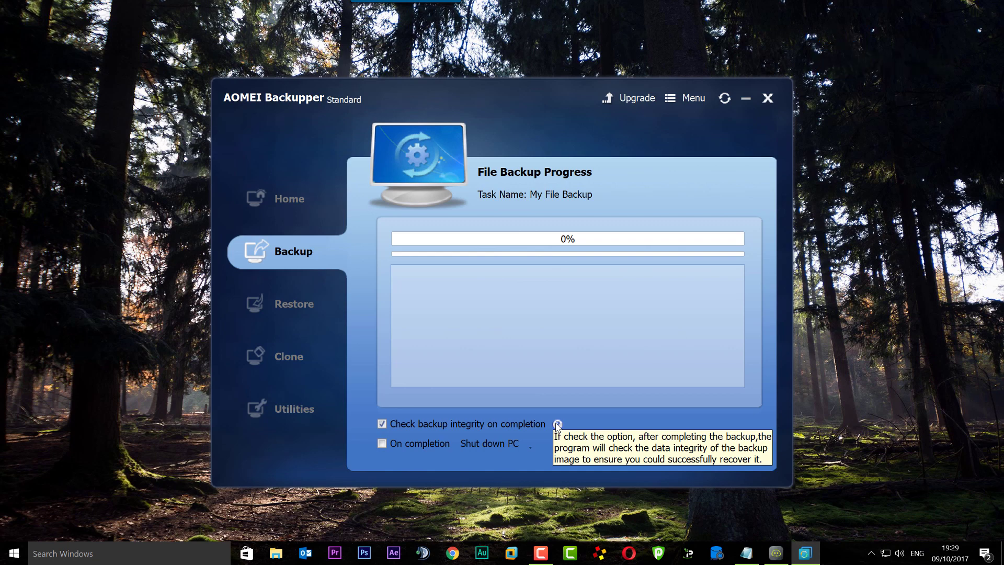
pyautogui.click(382, 423)
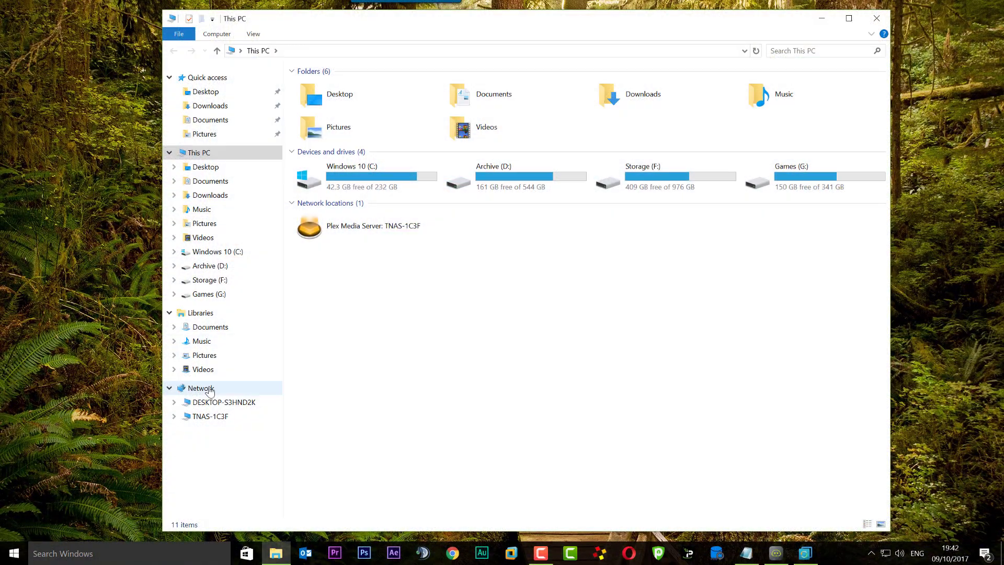
# - Browse Network > TNAS-1C3F > admin > Backup > My File Backup to see the backup file
pyautogui.click(202, 388)
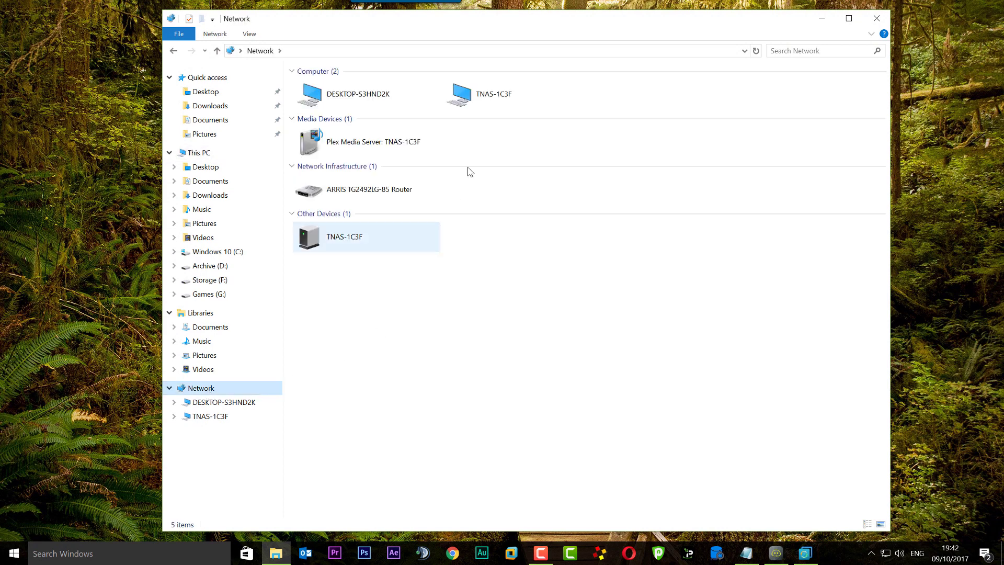
pyautogui.click(508, 102)
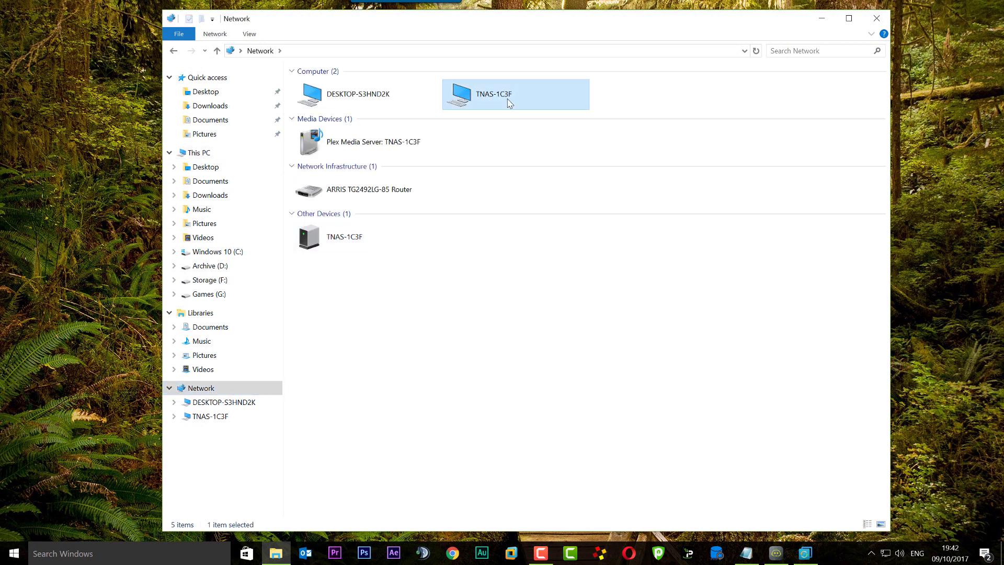
pyautogui.doubleClick(510, 102)
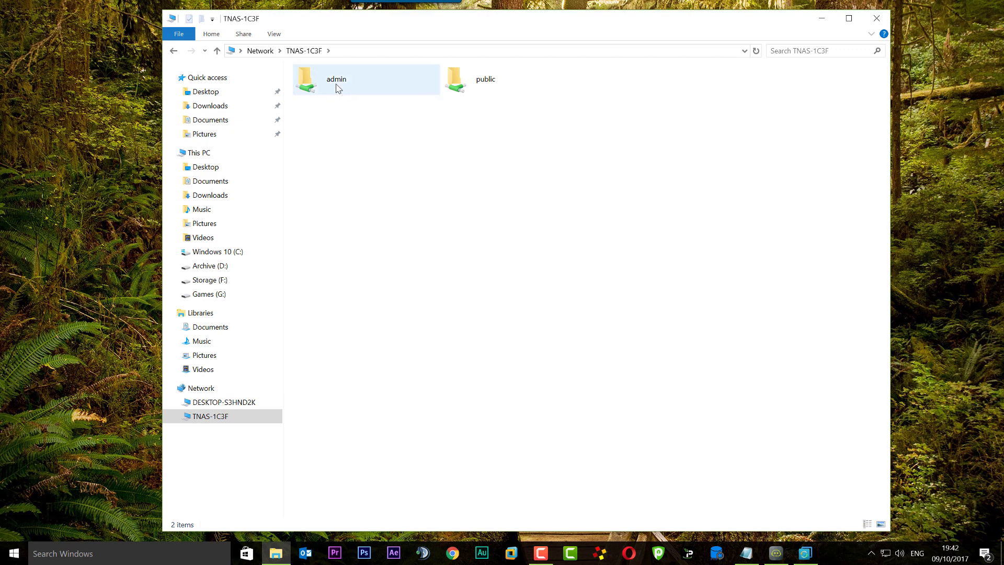
pyautogui.doubleClick(338, 87)
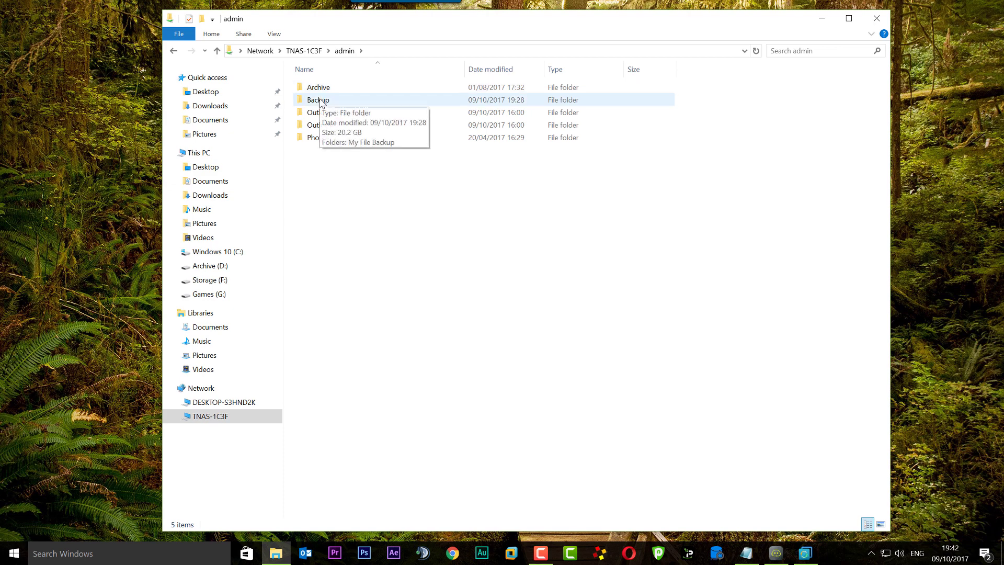
pyautogui.doubleClick(329, 102)
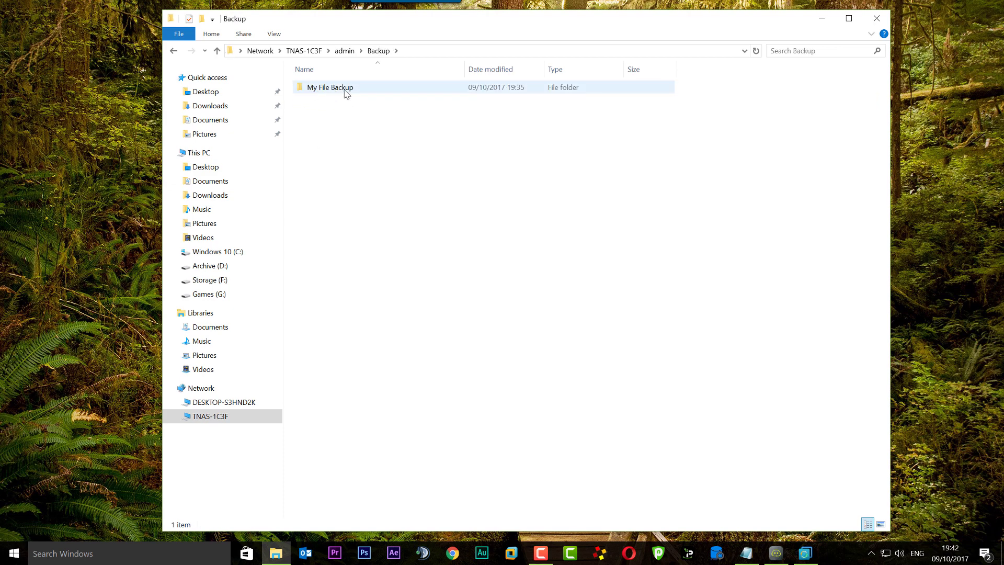
pyautogui.doubleClick(336, 90)
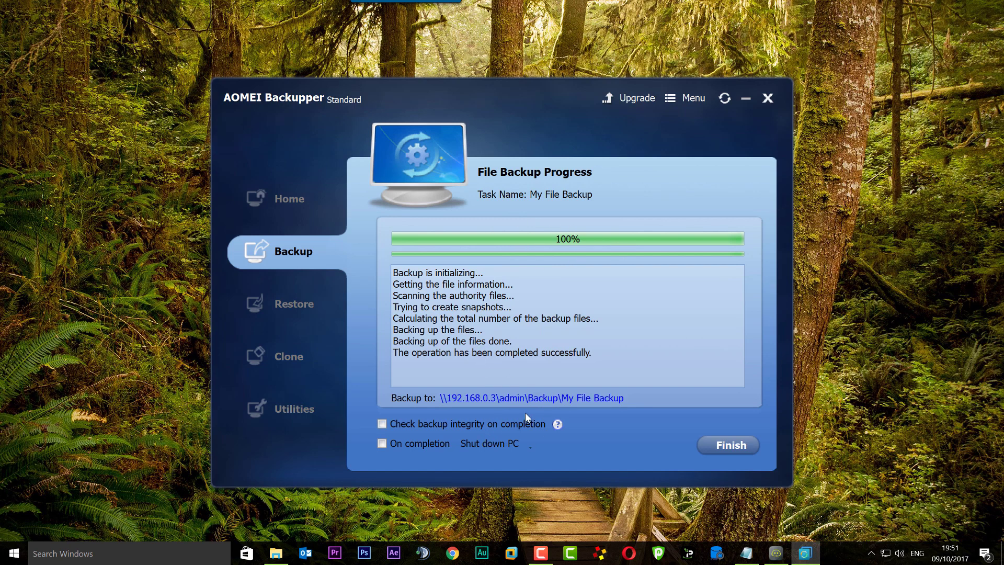
# - Finish the completed backup and open the Advanced menu on the My File Backup card
pyautogui.click(721, 444)
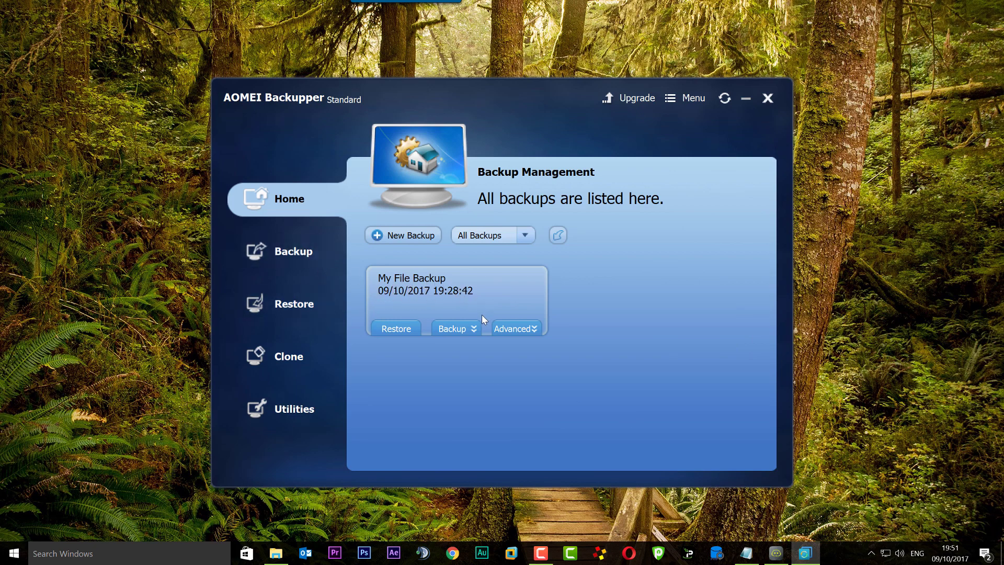
pyautogui.click(529, 330)
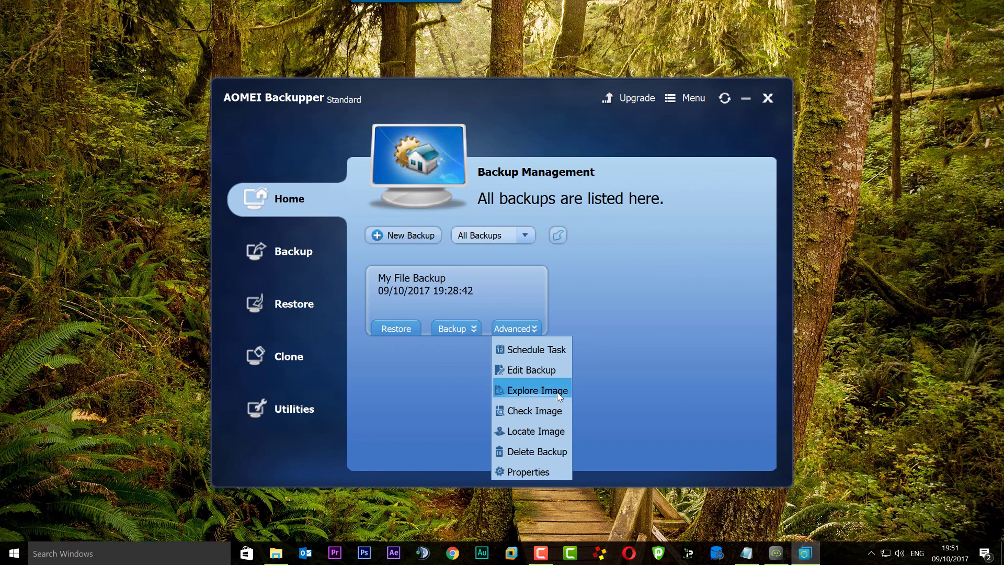
pyautogui.click(390, 383)
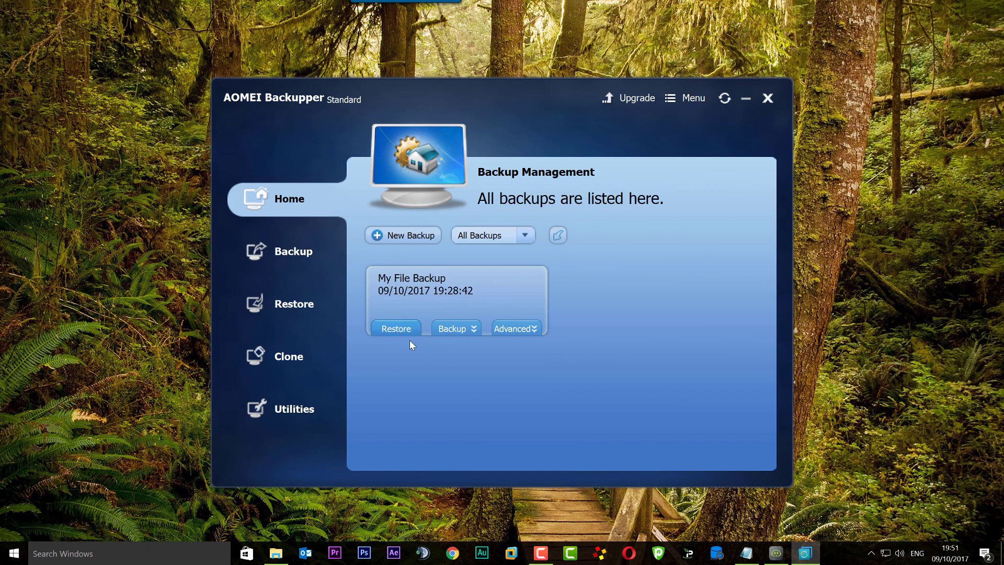
pyautogui.click(470, 329)
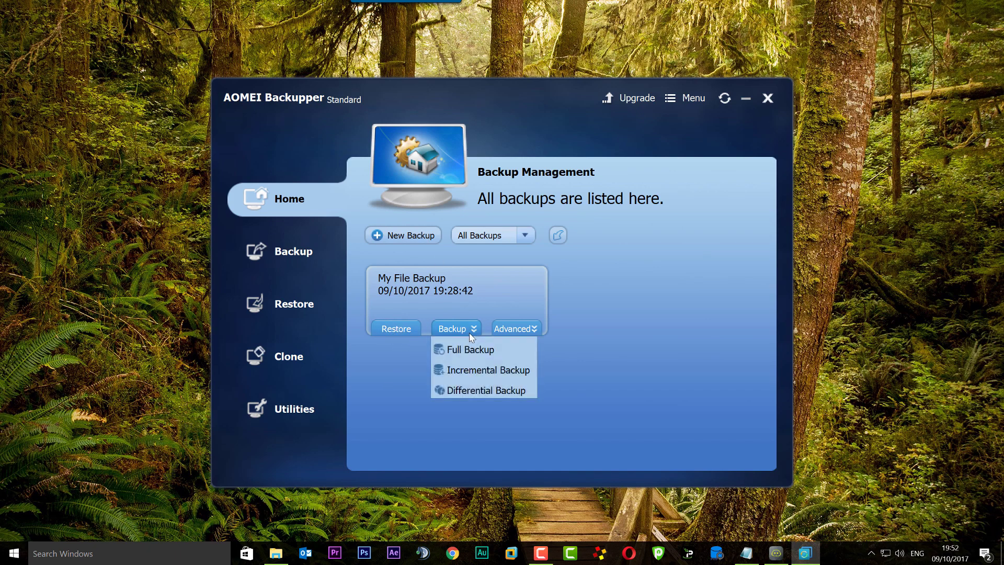
pyautogui.click(532, 327)
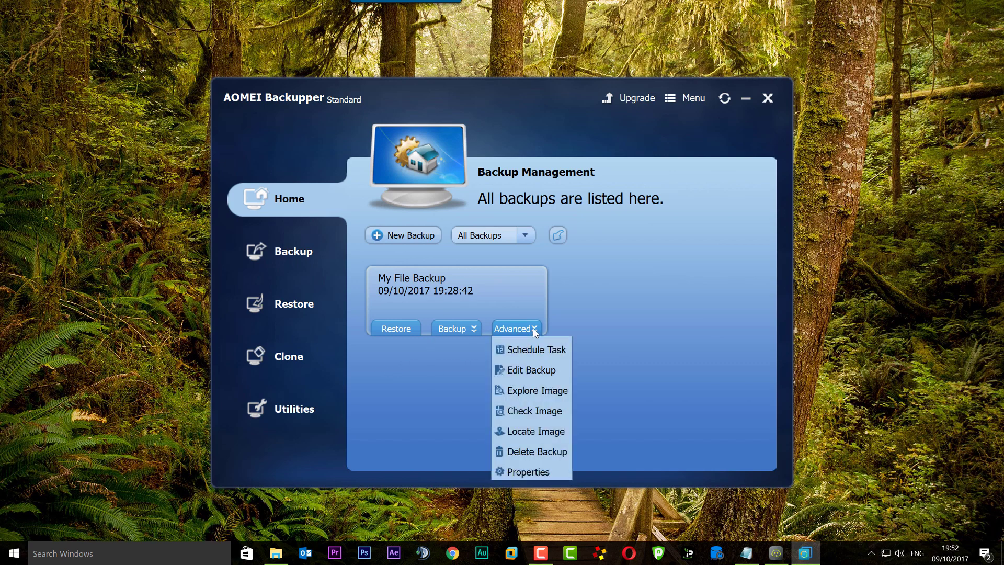
# - Start Explore Image and select the 19:29:34 Full Backup point
pyautogui.click(540, 395)
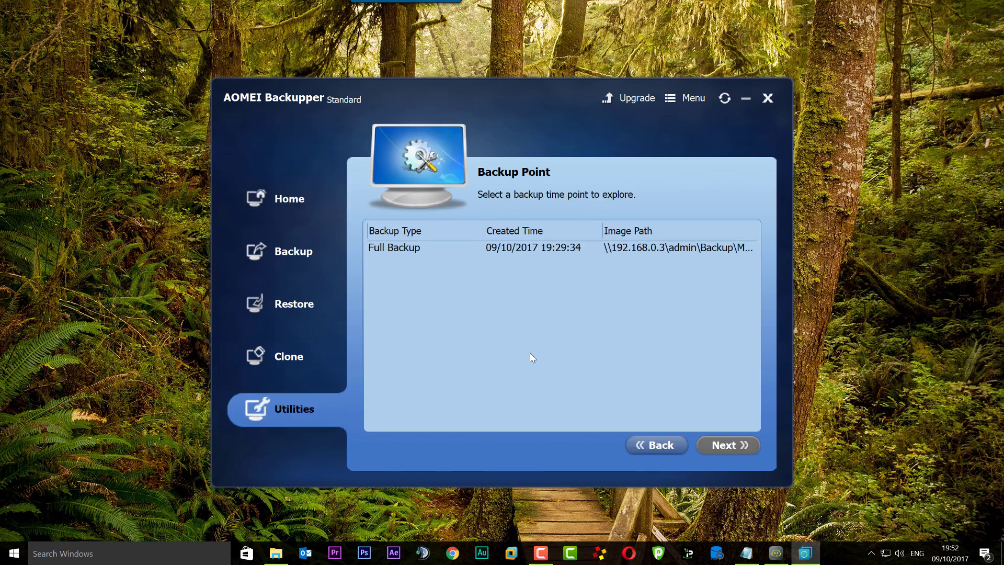
pyautogui.click(502, 247)
pyautogui.click(574, 336)
pyautogui.click(505, 248)
# - Browse the image's folders, expanding C: down to the Users folder
pyautogui.click(729, 446)
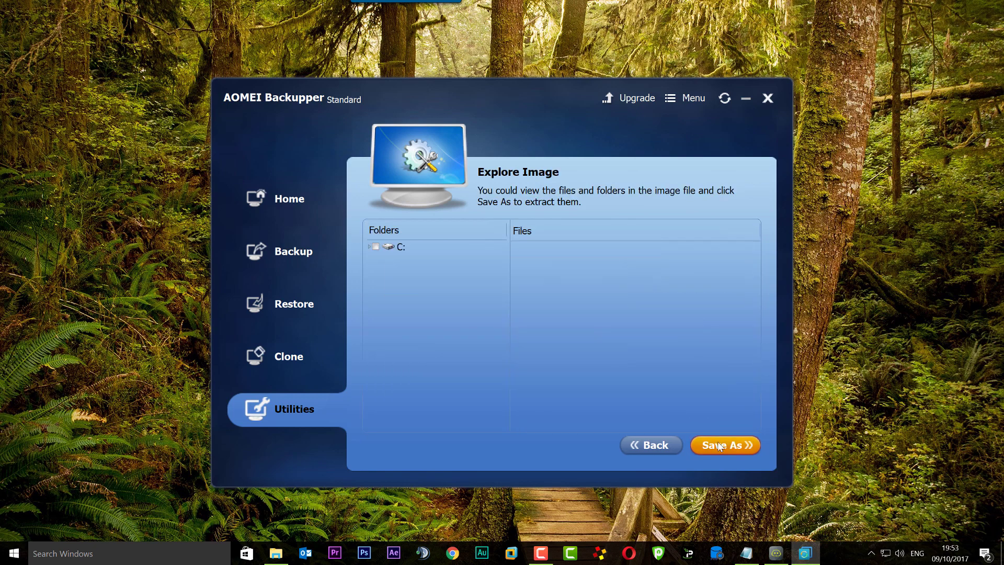
pyautogui.click(370, 248)
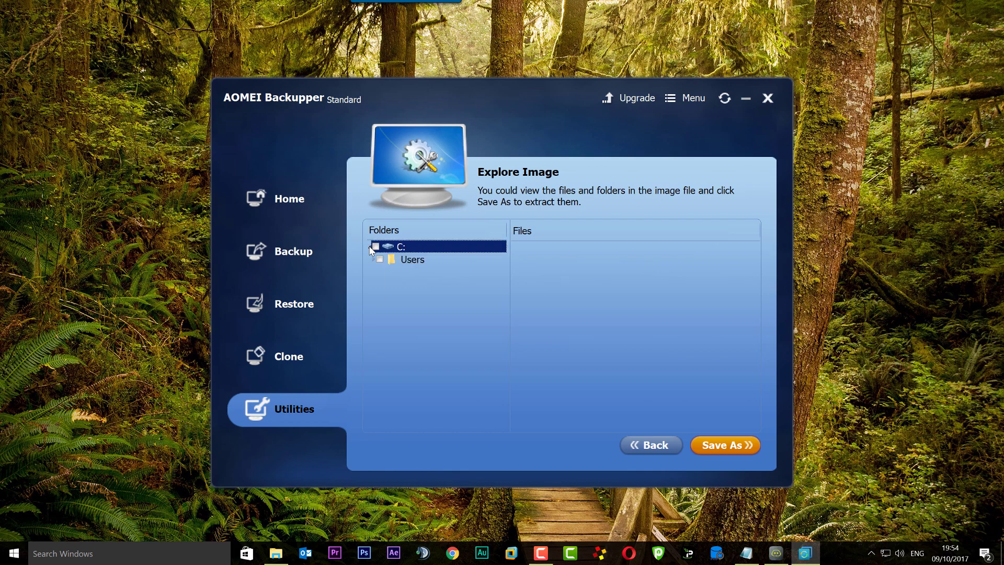
pyautogui.click(375, 259)
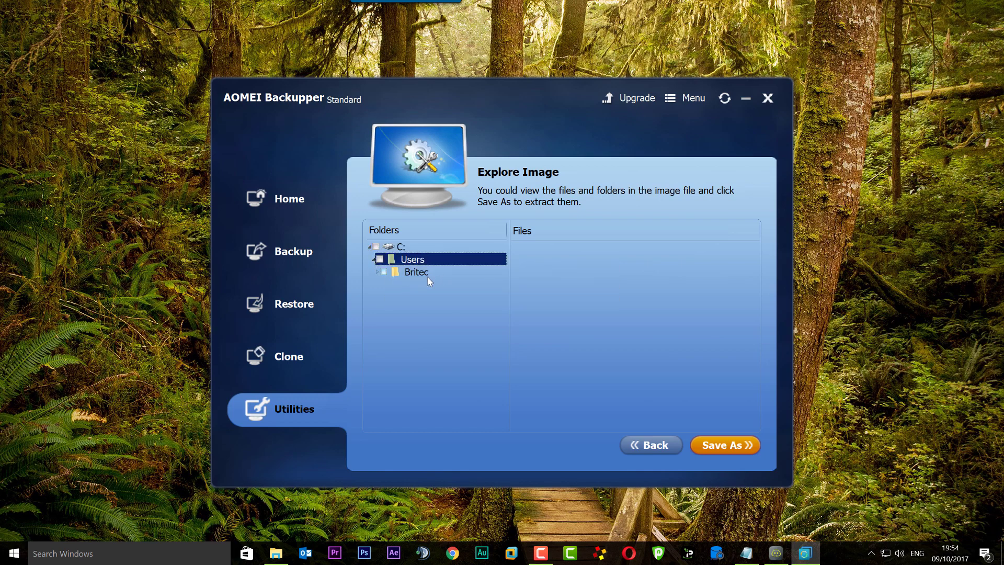